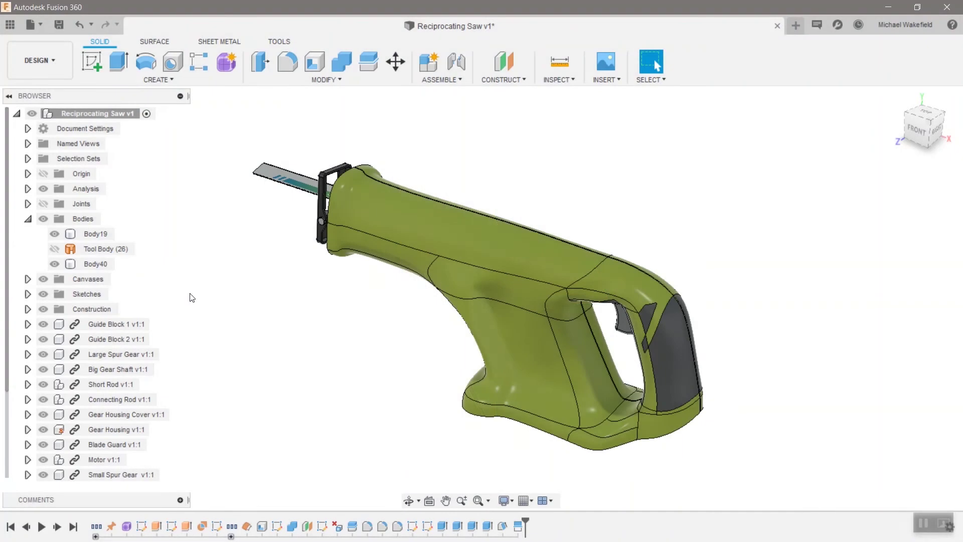
Switch to the Simulation workspace, create a new simulation model in the Simplify environment, and expand its model components
{"action": "left_click", "coordinate": [56, 263]}
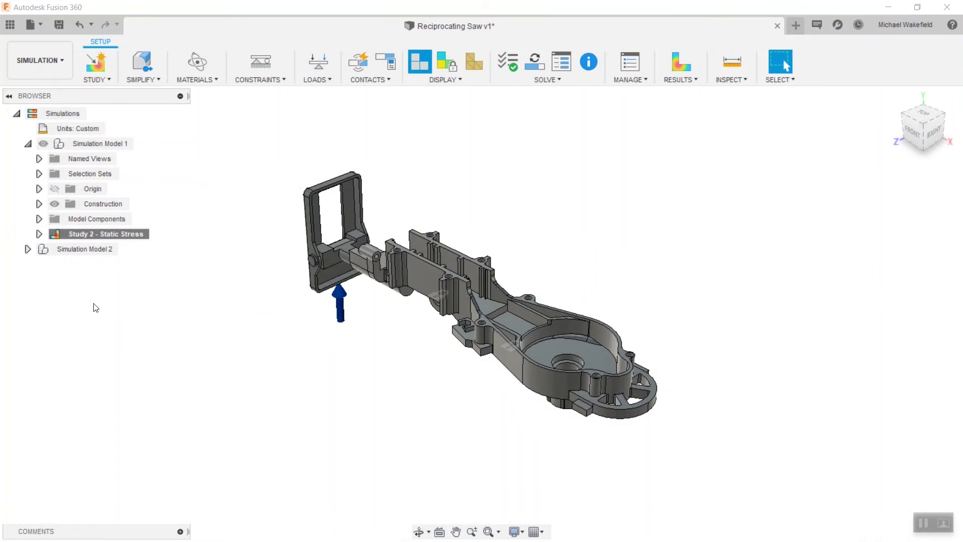
{"action": "left_click", "coordinate": [146, 71]}
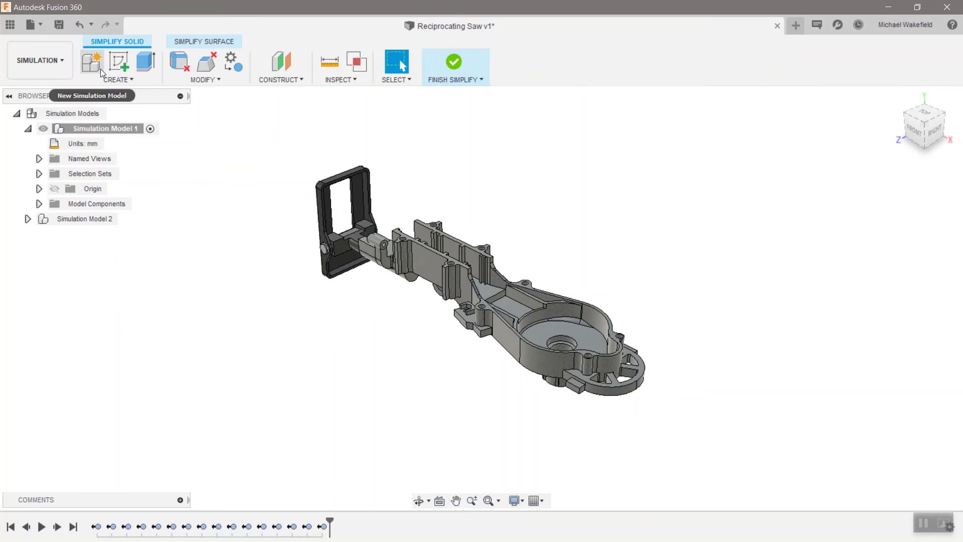
{"action": "left_click", "coordinate": [115, 80]}
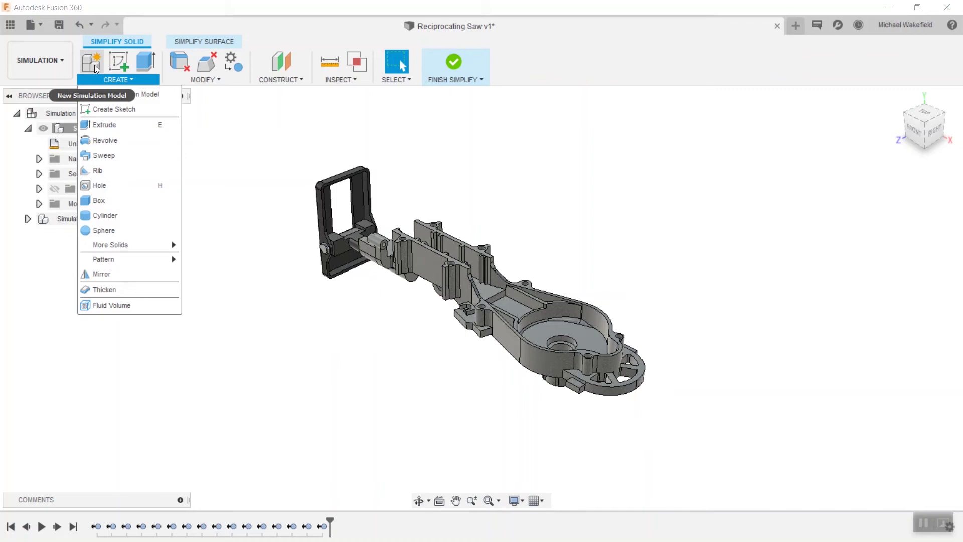
{"action": "left_click", "coordinate": [95, 65]}
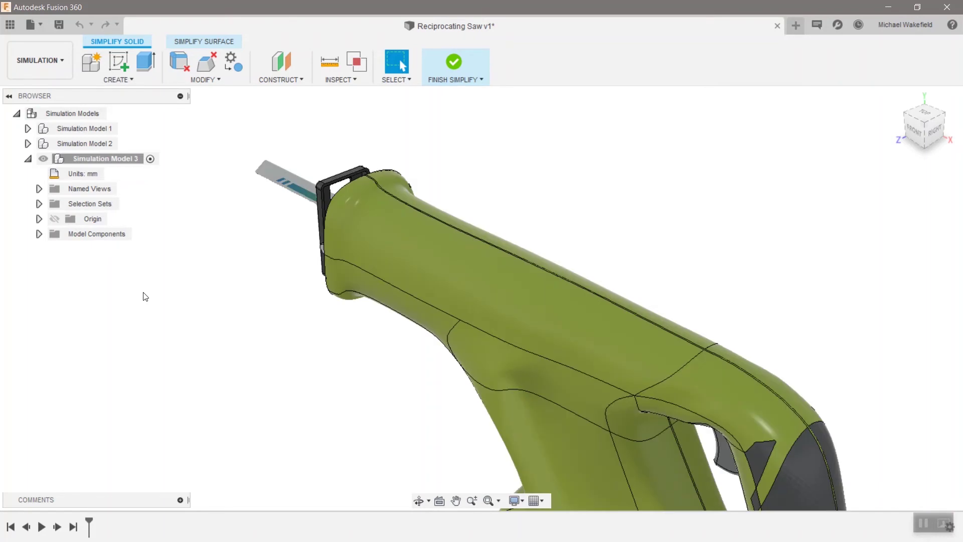
{"action": "left_click", "coordinate": [486, 501]}
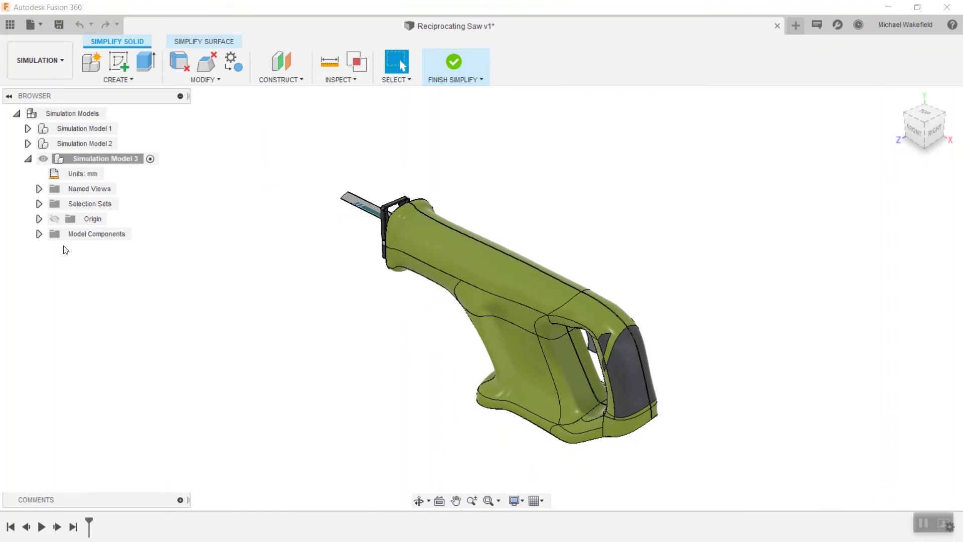
{"action": "left_click", "coordinate": [39, 233]}
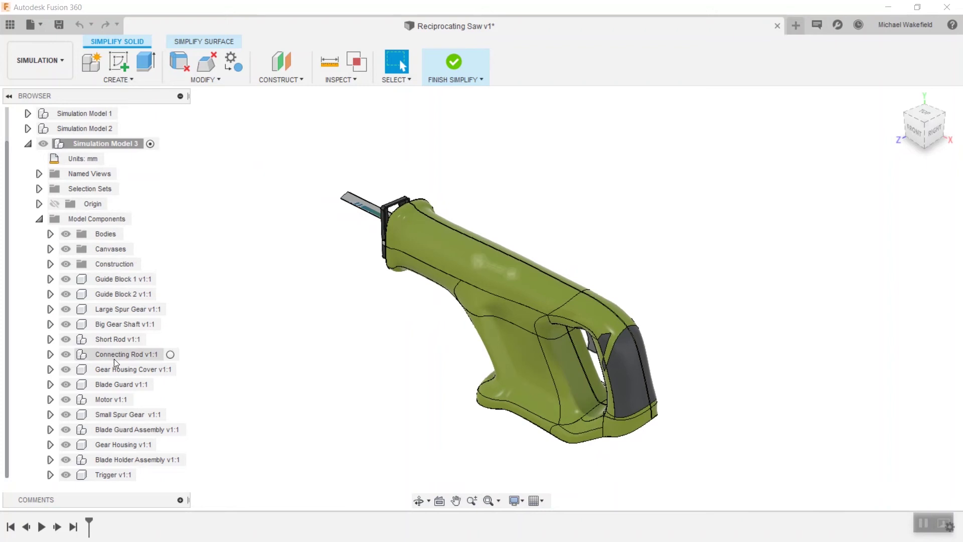
{"action": "left_click", "coordinate": [479, 276]}
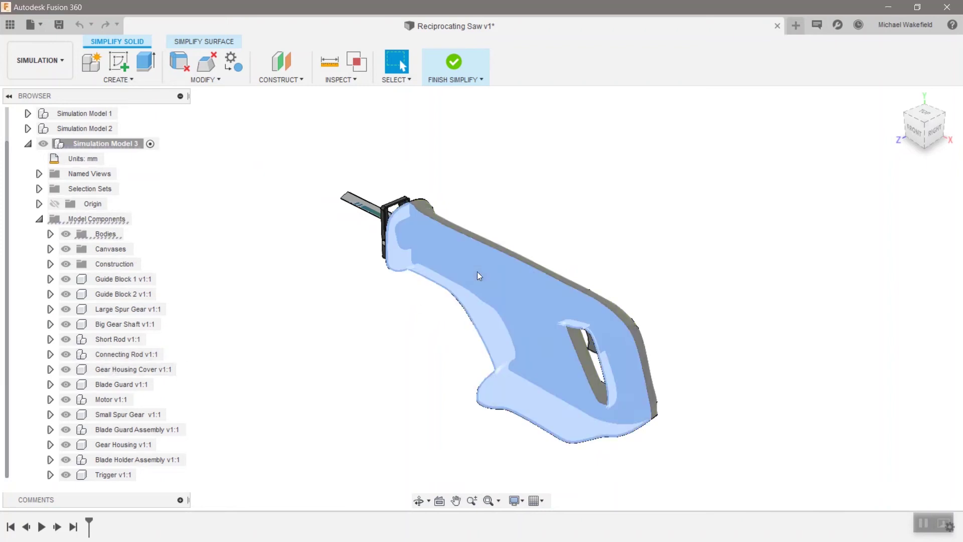
{"action": "right_click", "coordinate": [479, 275]}
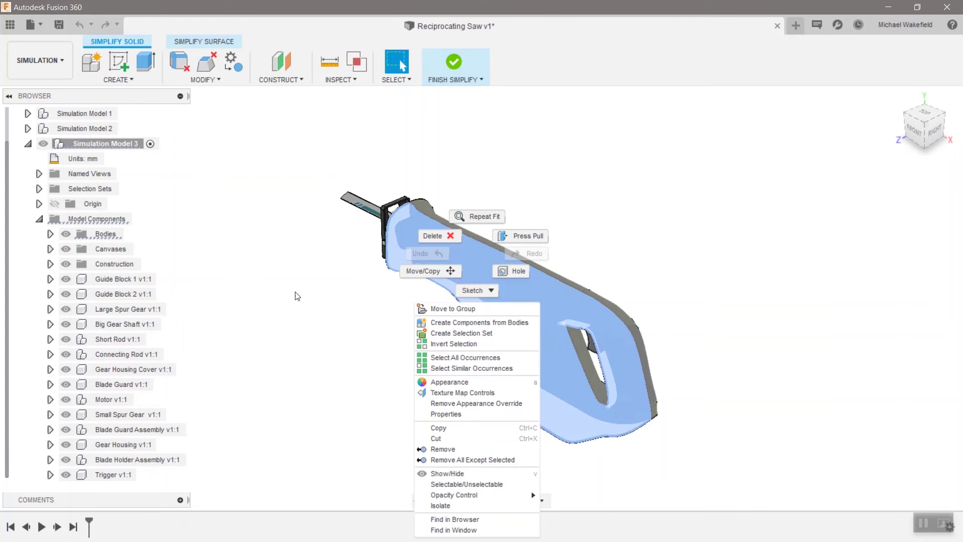
{"action": "left_click", "coordinate": [272, 289]}
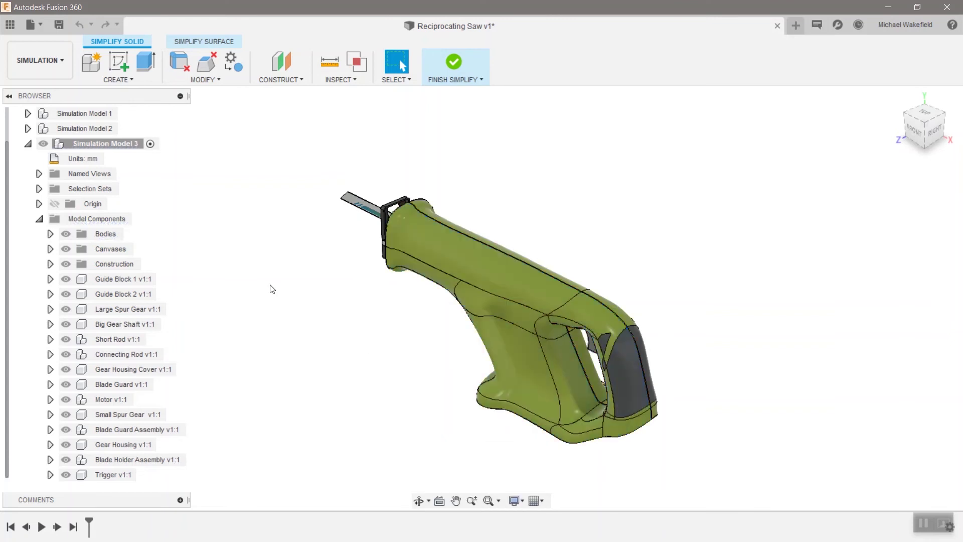
Select the bodies between 371.121 mm and 457.000 mm by size and remove everything except them from the simulation model
{"action": "left_click", "coordinate": [387, 81]}
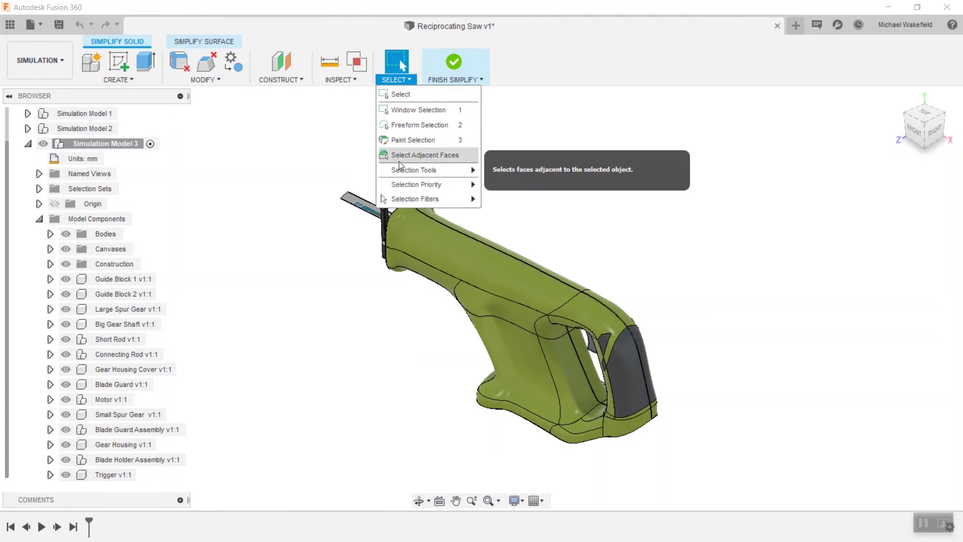
{"action": "mouse_move", "coordinate": [402, 170]}
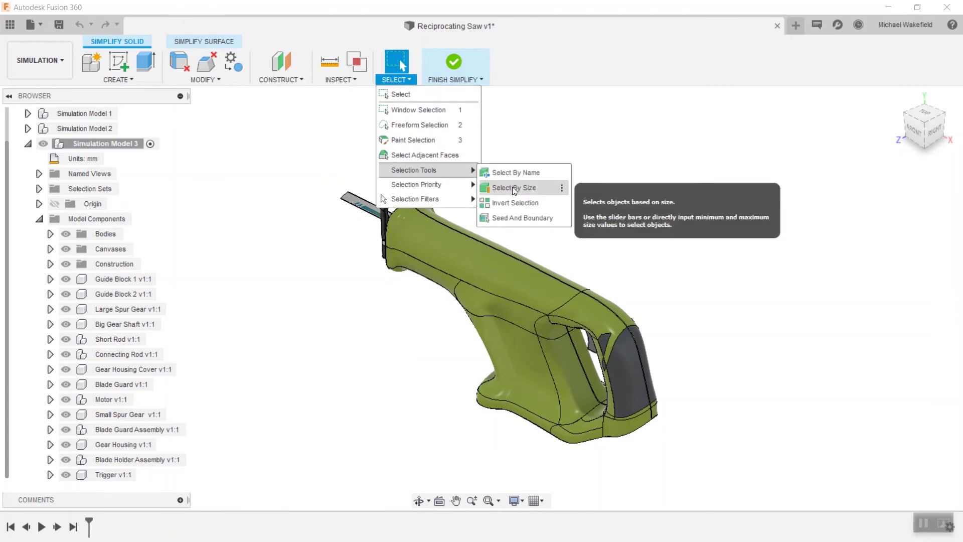
{"action": "left_click", "coordinate": [514, 188]}
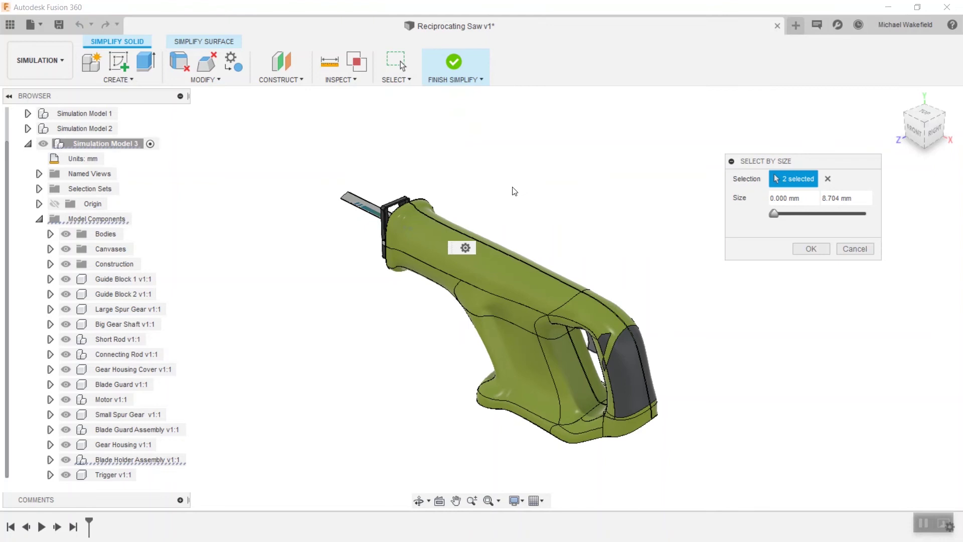
{"action": "left_click_drag", "start_coordinate": [775, 214], "coordinate": [893, 217]}
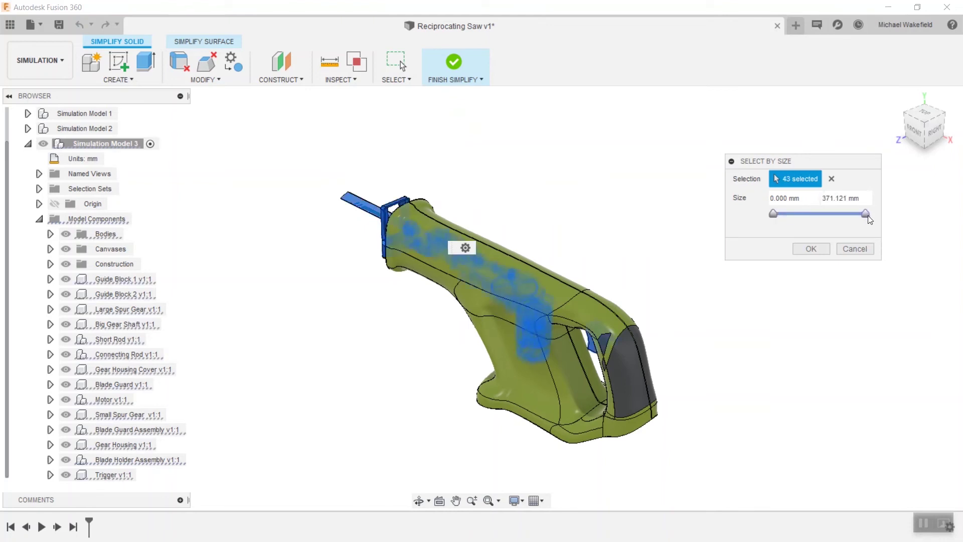
{"action": "left_click_drag", "start_coordinate": [775, 213], "coordinate": [850, 217]}
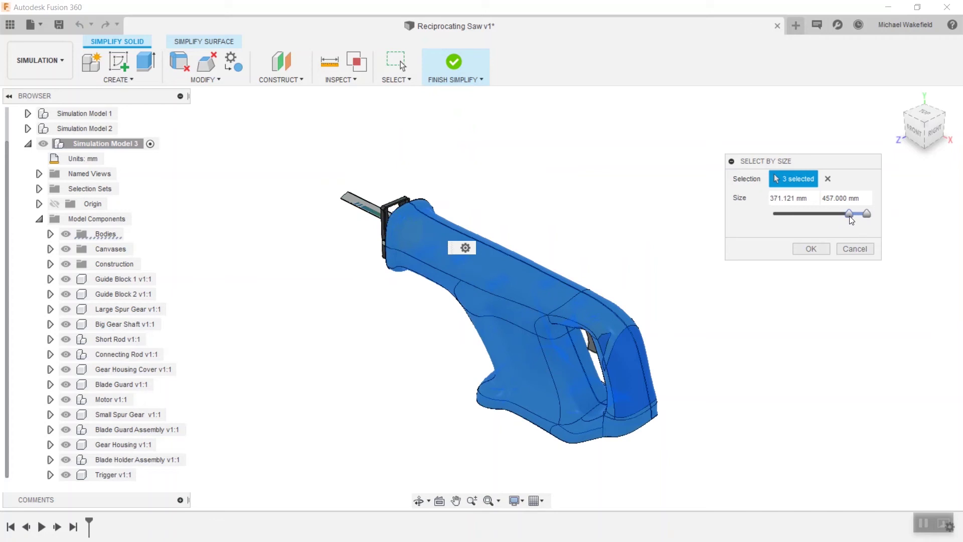
{"action": "left_click", "coordinate": [810, 250]}
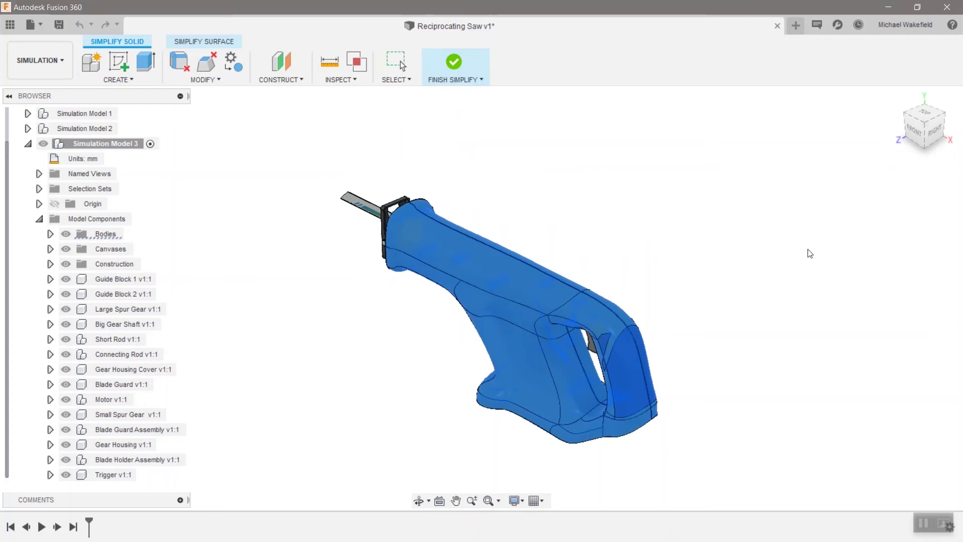
{"action": "right_click", "coordinate": [571, 175]}
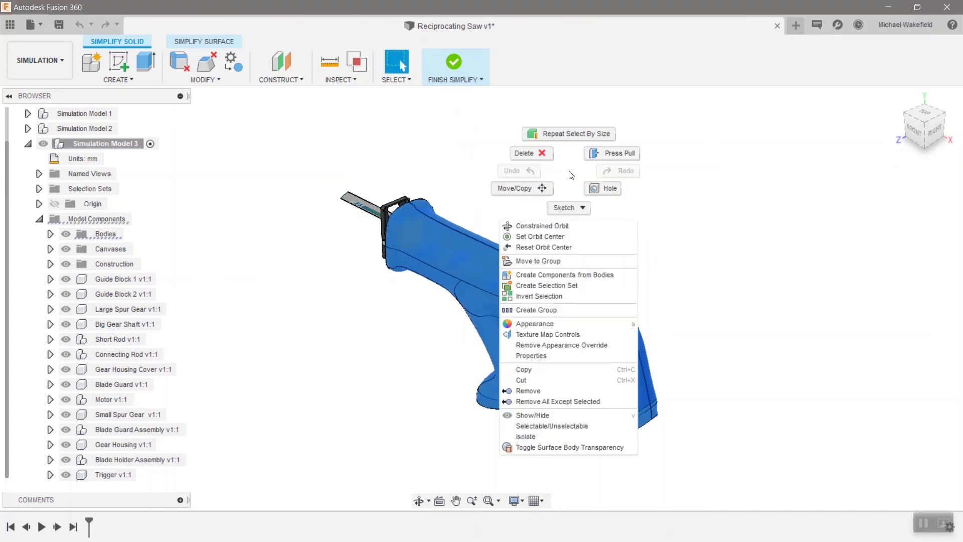
{"action": "left_click", "coordinate": [558, 401]}
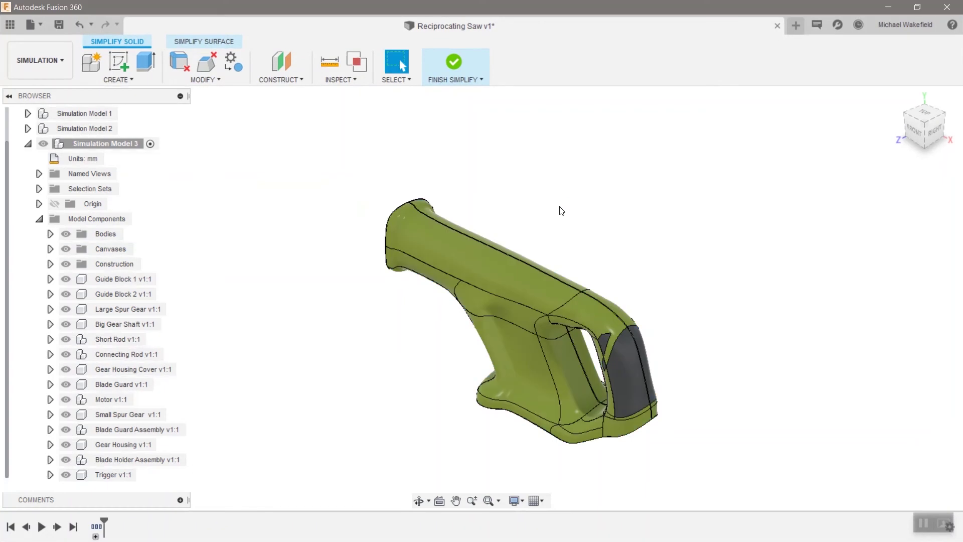
Hide the outermost body of the near housing half and remove the coinciding body underneath it
{"action": "left_click", "coordinate": [508, 284]}
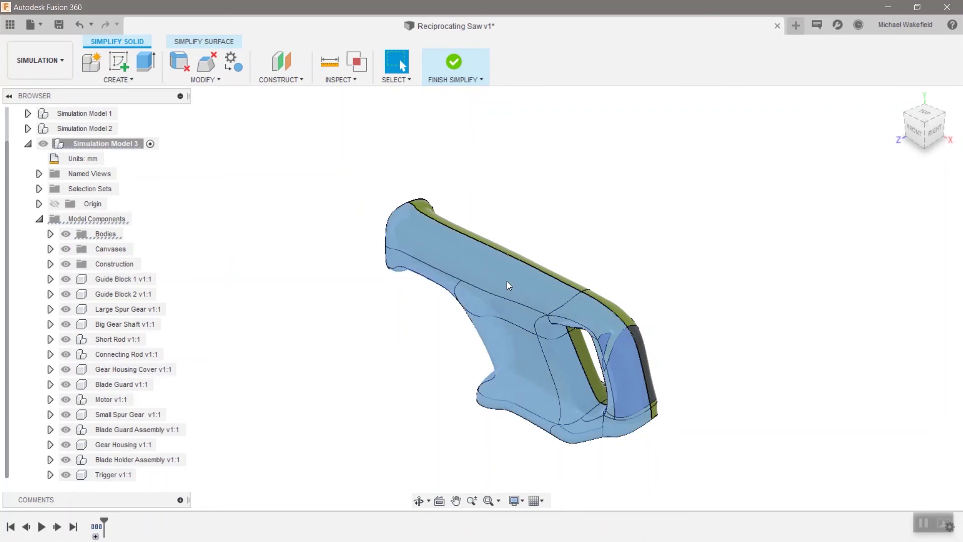
{"action": "right_click", "coordinate": [508, 286]}
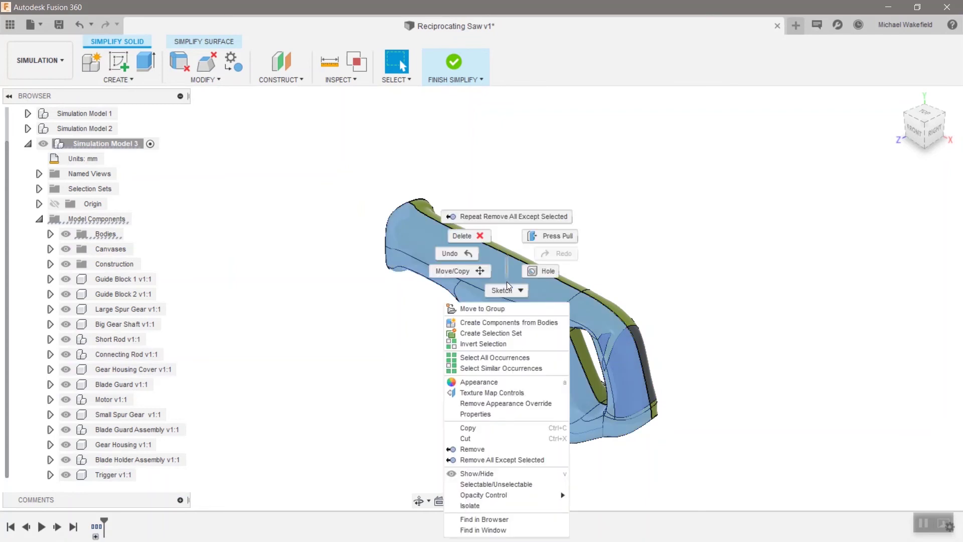
{"action": "left_click", "coordinate": [488, 473]}
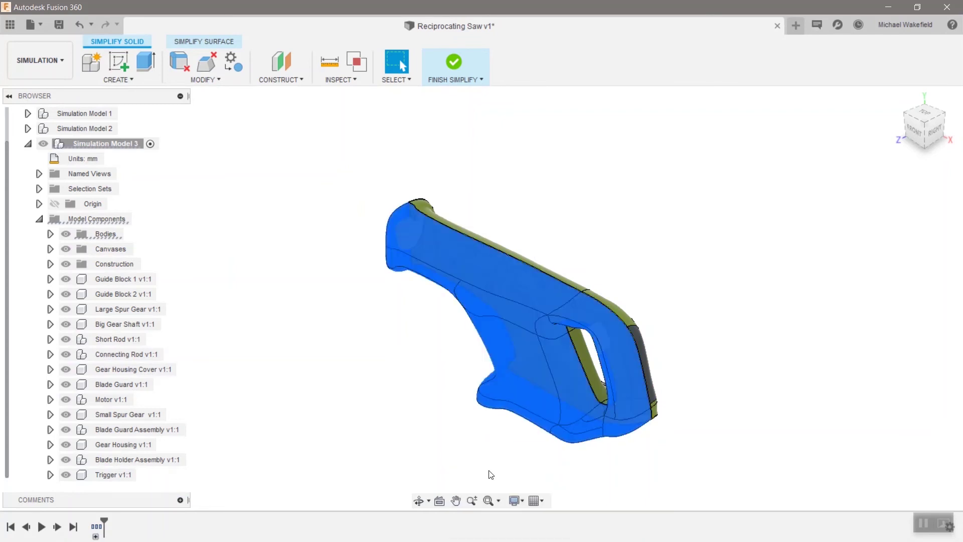
{"action": "right_click", "coordinate": [526, 297]}
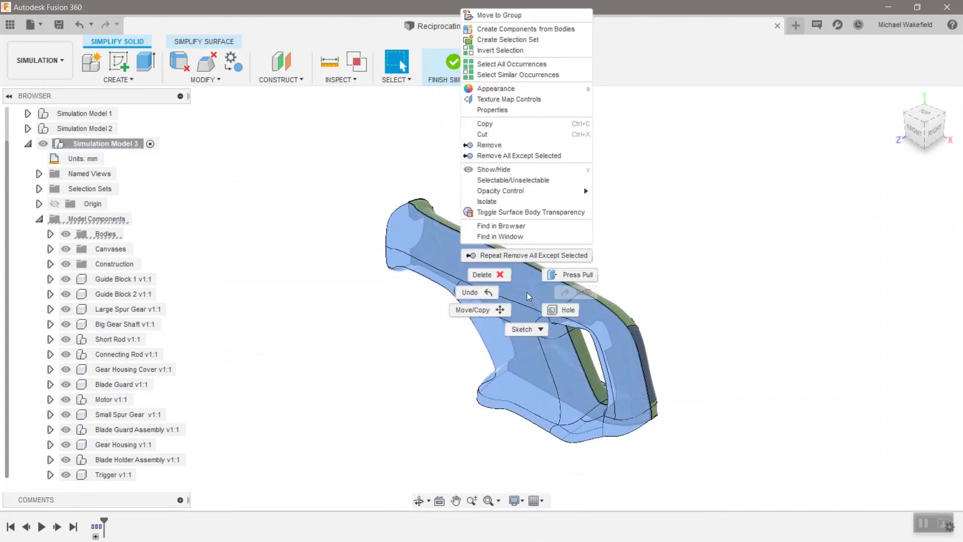
{"action": "left_click", "coordinate": [519, 146]}
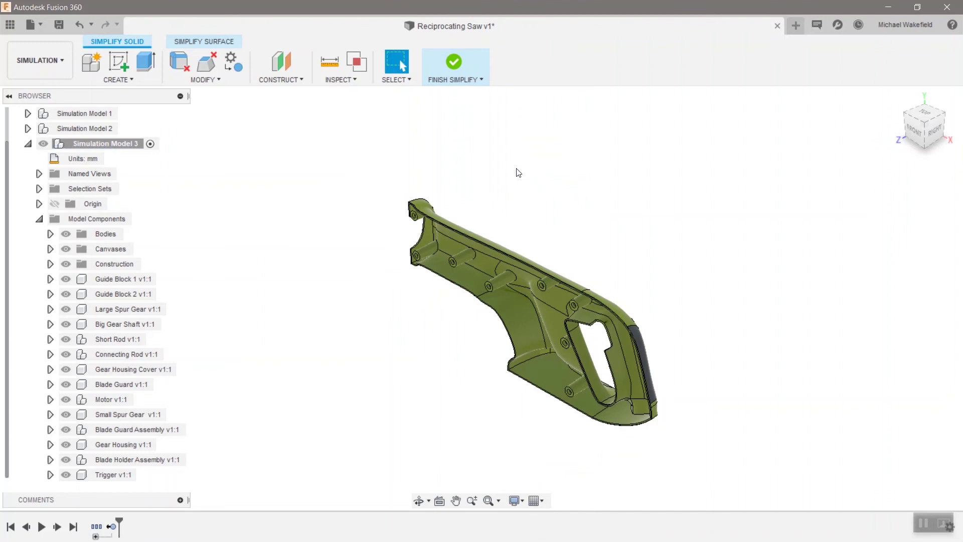
Show all bodies of the simulation model and remove the near housing half that covers the interior
{"action": "right_click", "coordinate": [91, 145]}
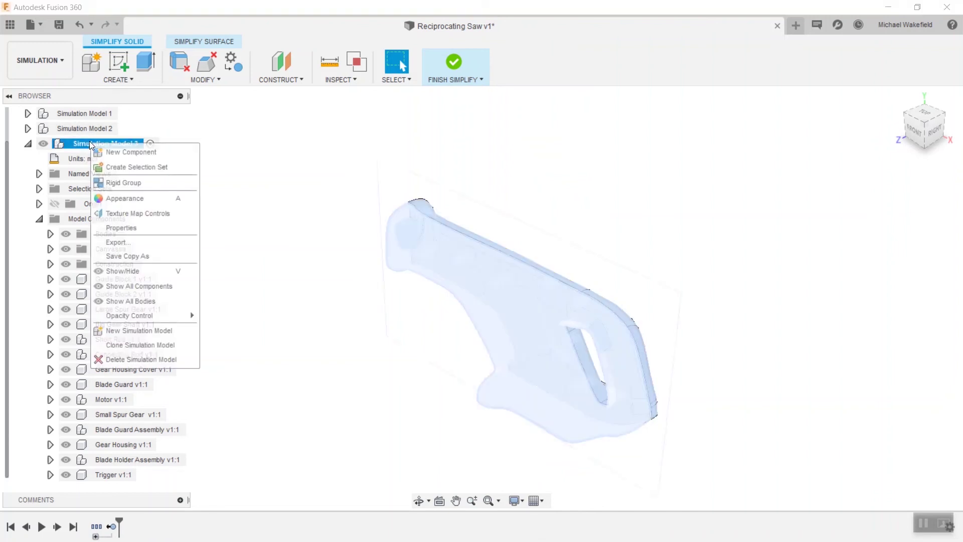
{"action": "left_click", "coordinate": [133, 301]}
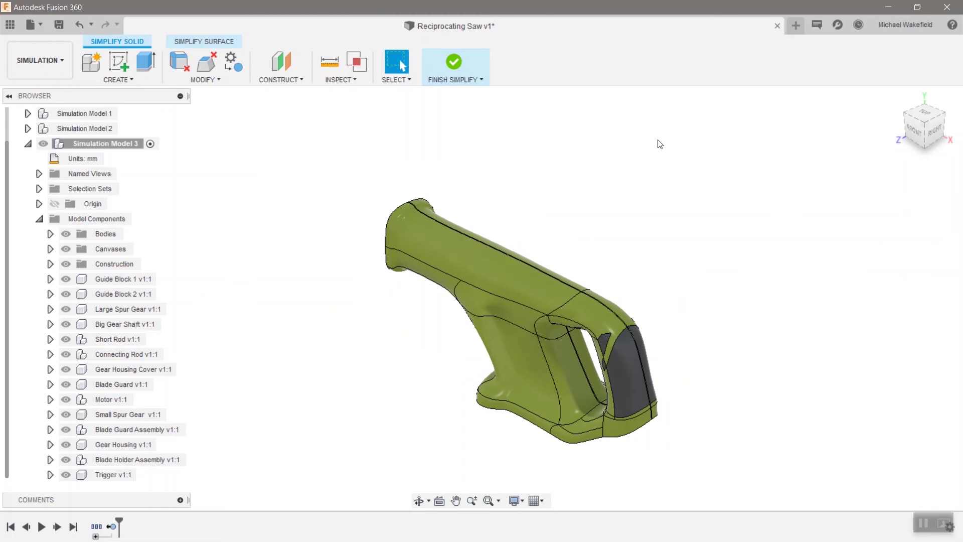
{"action": "right_click", "coordinate": [505, 279]}
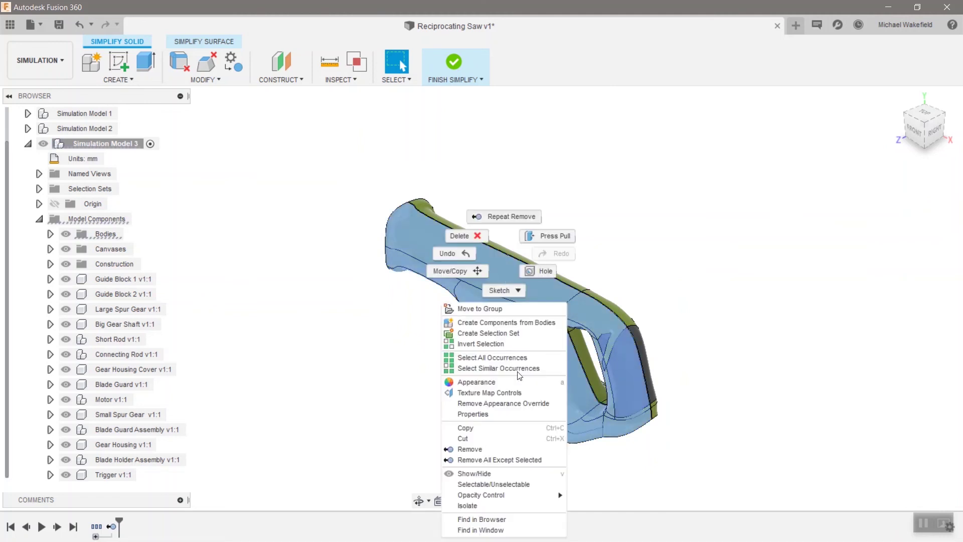
{"action": "left_click", "coordinate": [496, 453]}
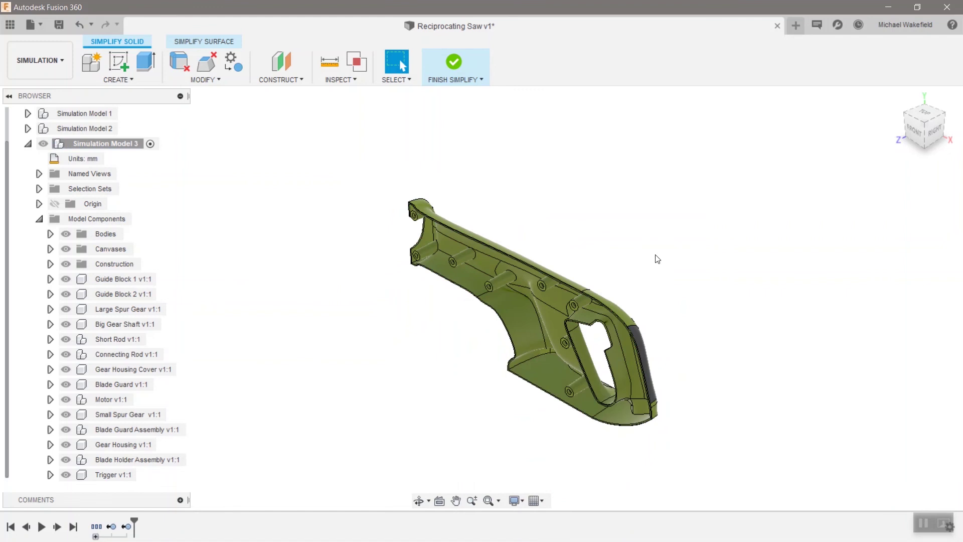
Change the selection filters so that individual faces of the screw bosses inside the remaining housing half can be picked
{"action": "left_click", "coordinate": [914, 132]}
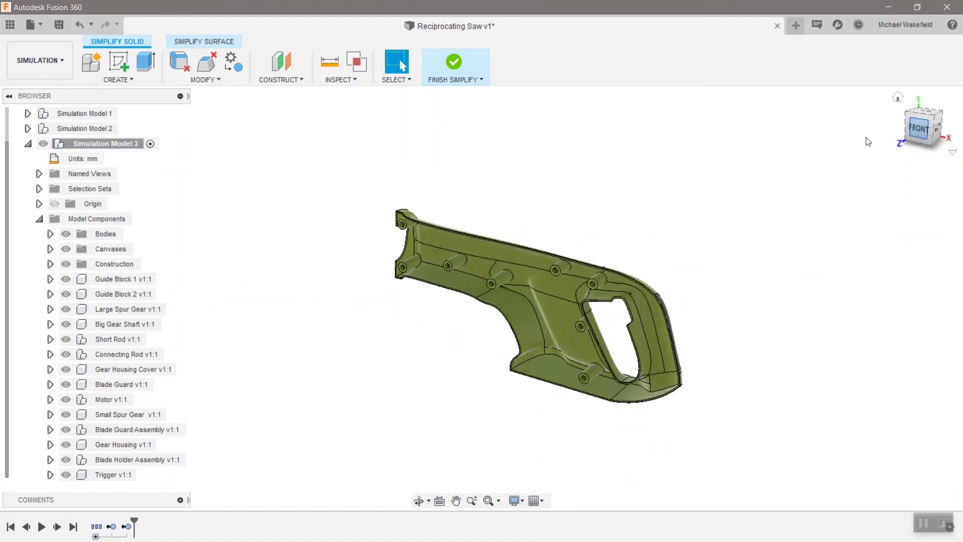
{"action": "scroll", "coordinate": [704, 311], "scroll_direction": "up", "scroll_amount": 4}
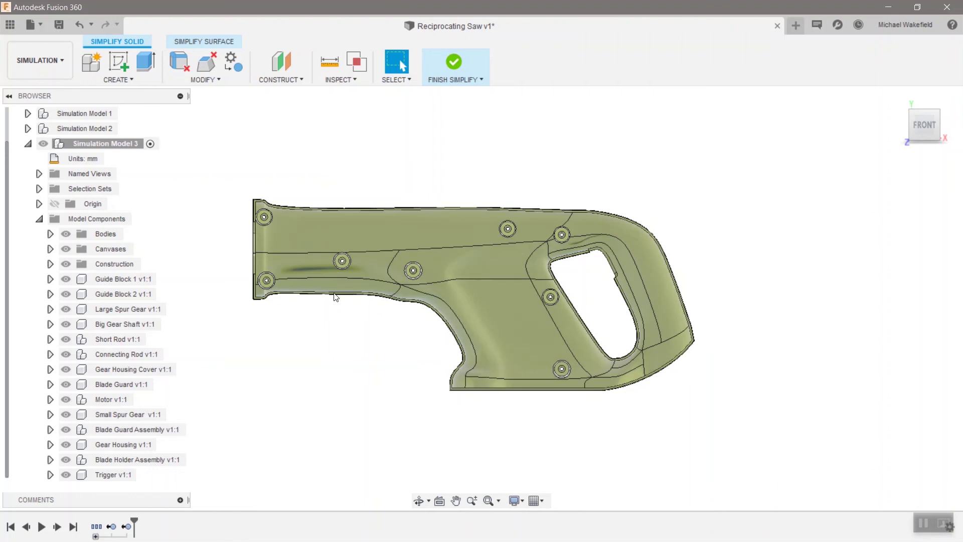
{"action": "middle_click_drag", "start_coordinate": [335, 297], "coordinate": [340, 288], "text": "shift"}
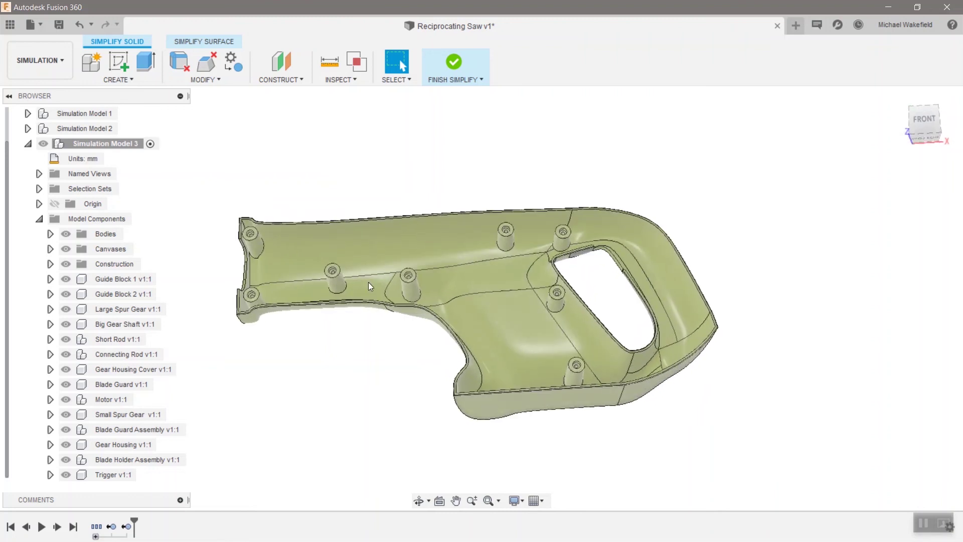
{"action": "left_click", "coordinate": [417, 289]}
{"action": "left_click", "coordinate": [351, 360]}
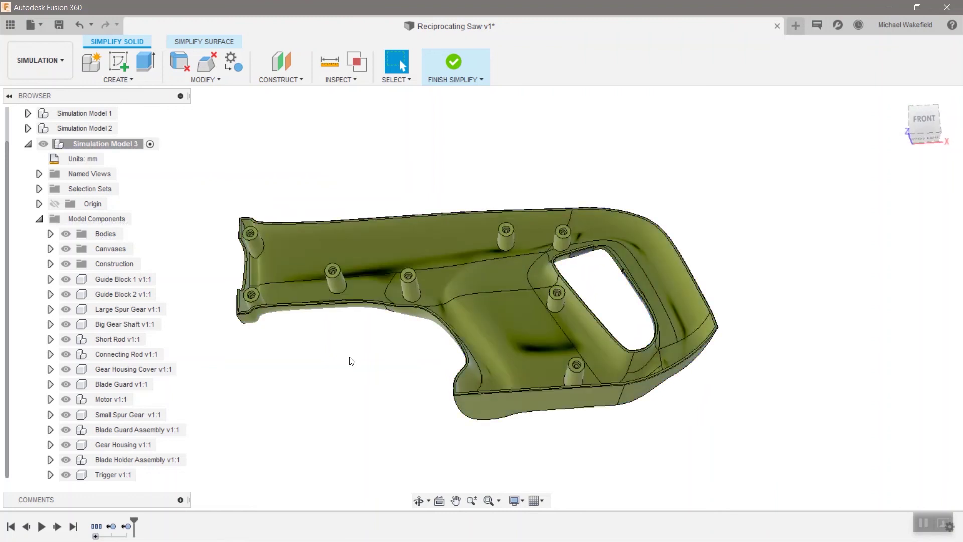
{"action": "left_click", "coordinate": [396, 80]}
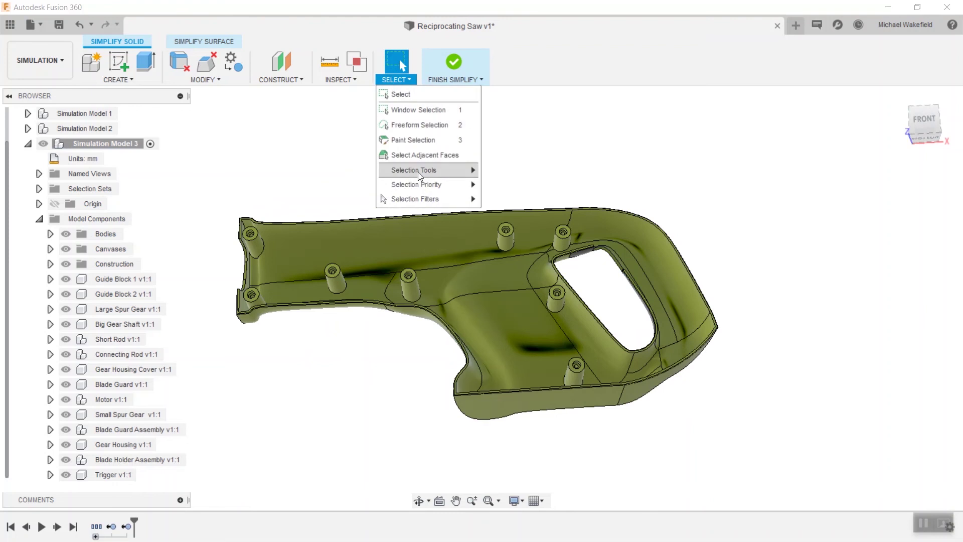
{"action": "mouse_move", "coordinate": [419, 200]}
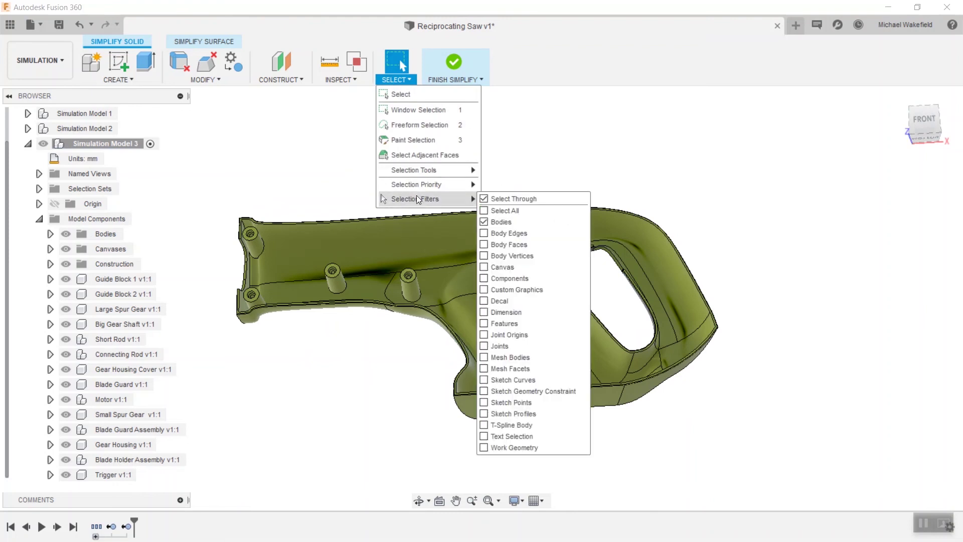
{"action": "left_click", "coordinate": [504, 202]}
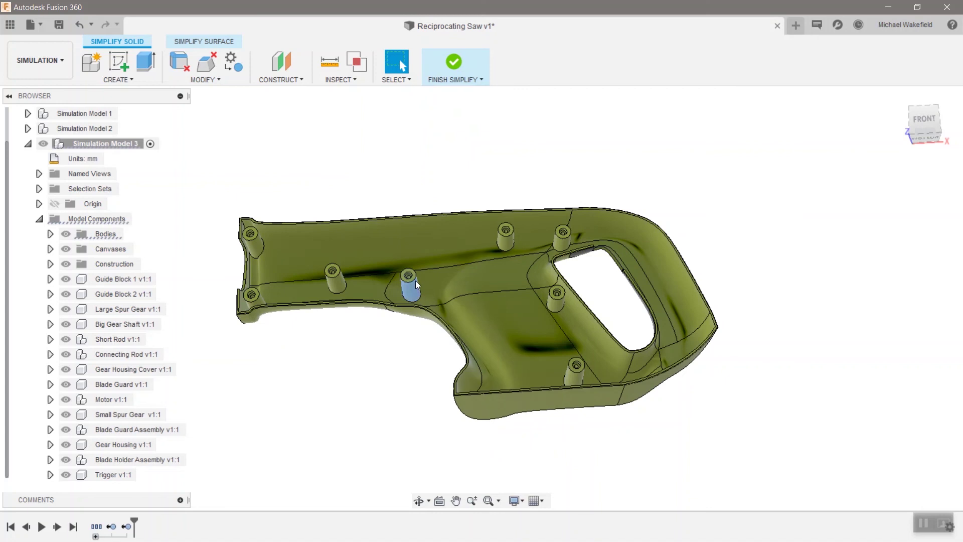
{"action": "scroll", "coordinate": [414, 279], "scroll_direction": "up", "scroll_amount": 1}
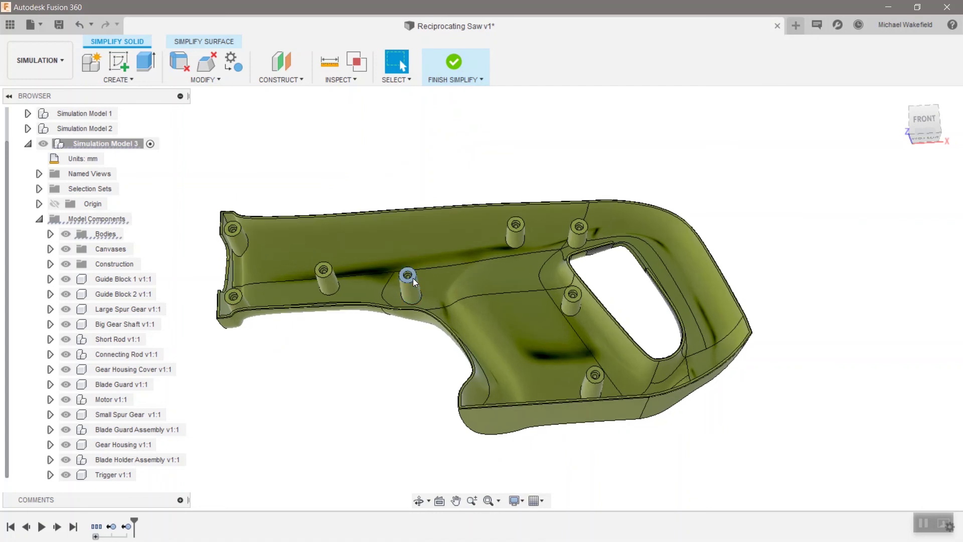
{"action": "scroll", "coordinate": [411, 278], "scroll_direction": "up", "scroll_amount": 2}
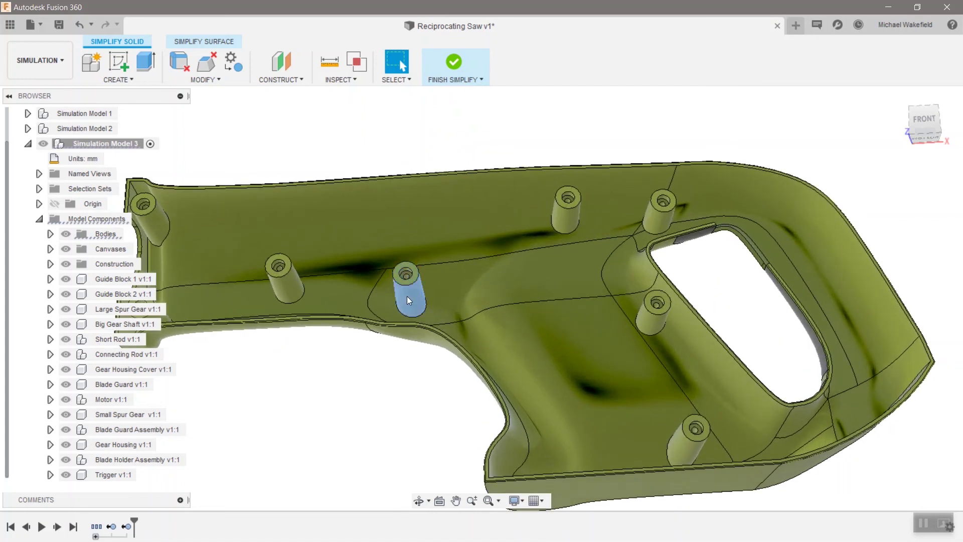
Try deleting the faces and leftover hole of the screw boss near the middle of the lower edge, and undo the deletions
{"action": "key", "text": "Delete"}
{"action": "left_click", "coordinate": [408, 296]}
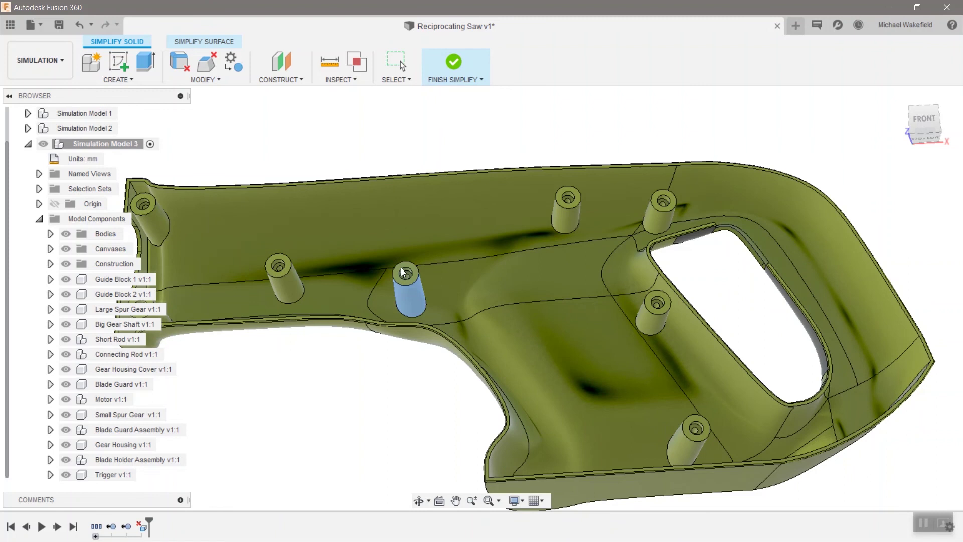
{"action": "key", "text": "Delete"}
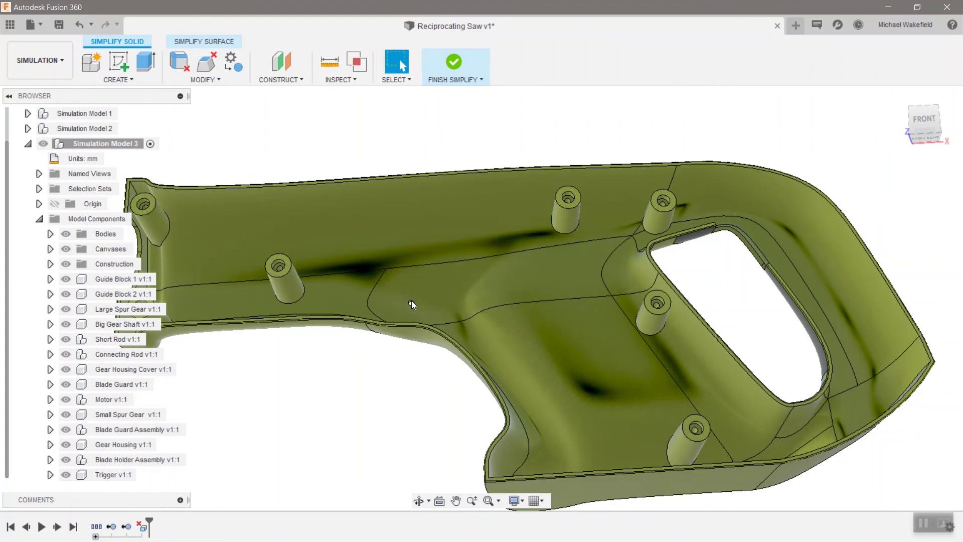
{"action": "scroll", "coordinate": [412, 304], "scroll_direction": "up", "scroll_amount": 5}
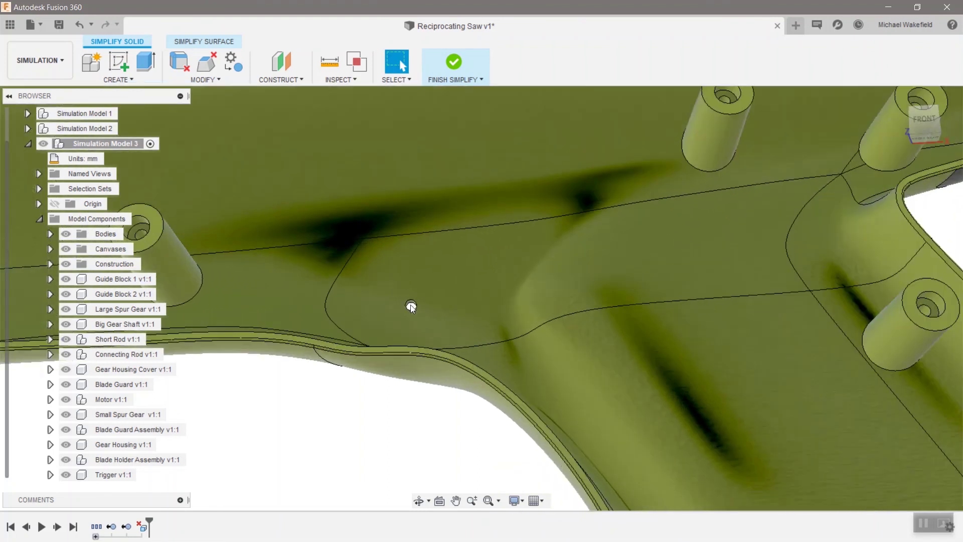
{"action": "scroll", "coordinate": [411, 306], "scroll_direction": "up", "scroll_amount": 2}
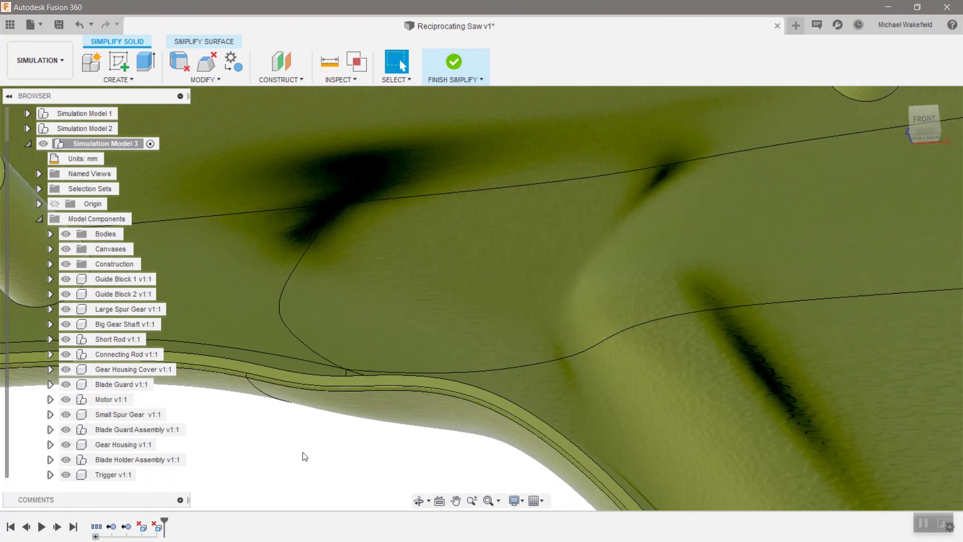
{"action": "left_click", "coordinate": [78, 25]}
{"action": "scroll", "coordinate": [378, 193], "scroll_direction": "down", "scroll_amount": 10}
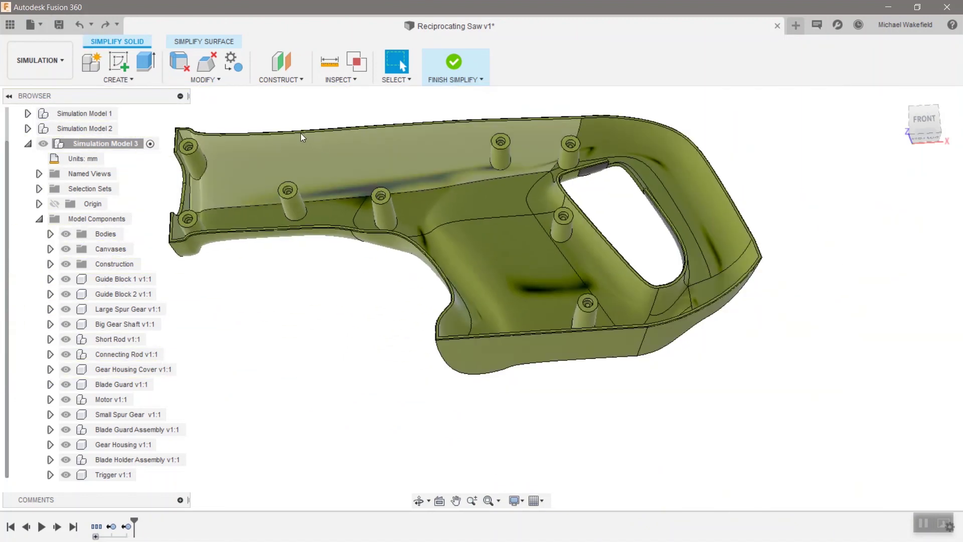
Start Remove Features on the housing half with all feature types included and the feature size at its maximum
{"action": "left_click", "coordinate": [185, 64]}
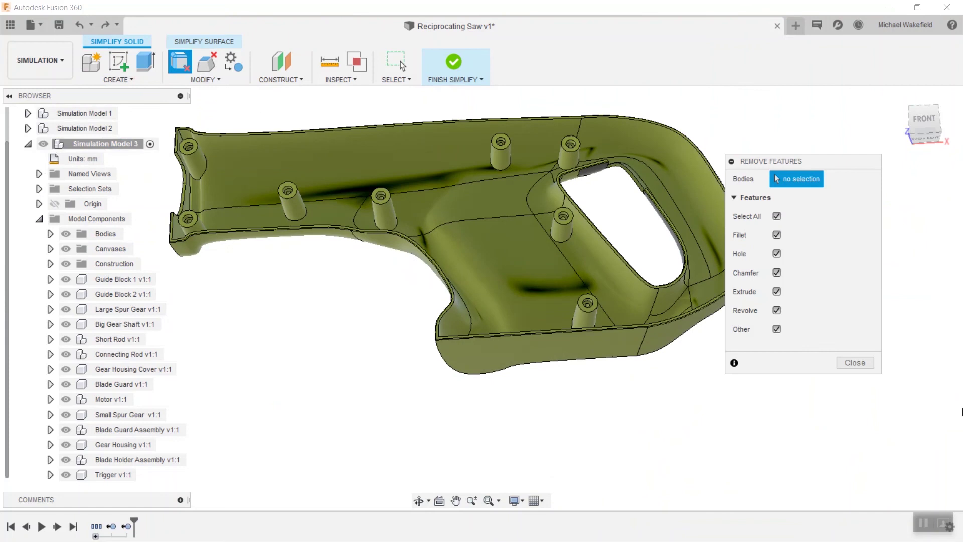
{"action": "left_click", "coordinate": [576, 282]}
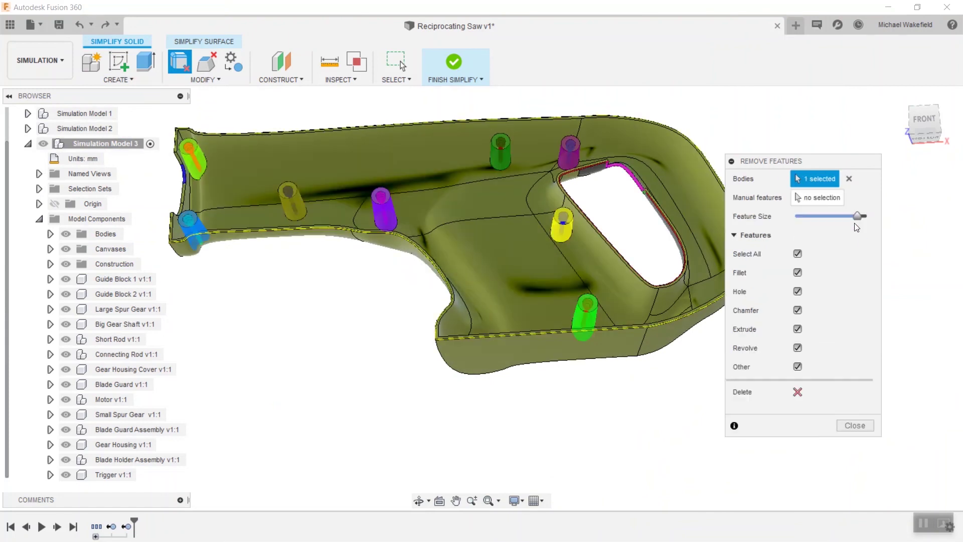
{"action": "mouse_move", "coordinate": [856, 219]}
{"action": "left_mouse_down"}
{"action": "mouse_move", "coordinate": [807, 220]}
{"action": "mouse_move", "coordinate": [874, 224]}
{"action": "left_mouse_up"}
Exclude the two curved edge features at the housing's front blade opening from the features marked for removal
{"action": "middle_click_drag", "start_coordinate": [444, 246], "coordinate": [354, 311], "text": "shift"}
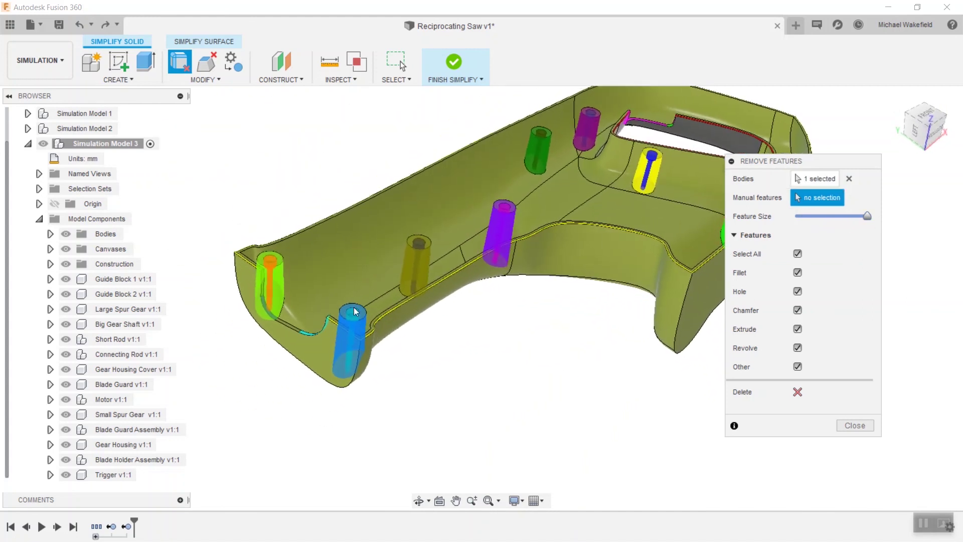
{"action": "scroll", "coordinate": [355, 311], "scroll_direction": "up", "scroll_amount": 5}
{"action": "scroll", "coordinate": [294, 396], "scroll_direction": "up", "scroll_amount": 3}
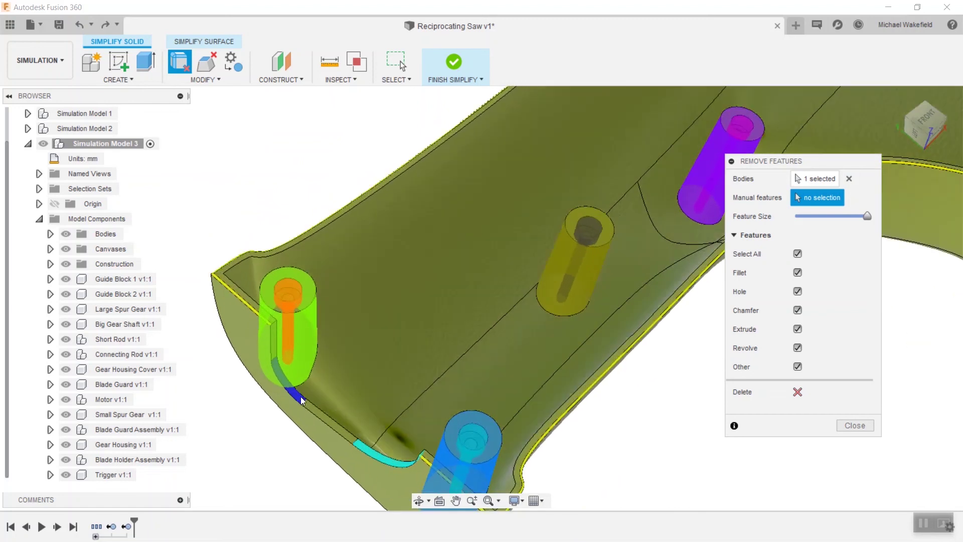
{"action": "left_click", "coordinate": [300, 397]}
{"action": "left_click", "coordinate": [386, 461]}
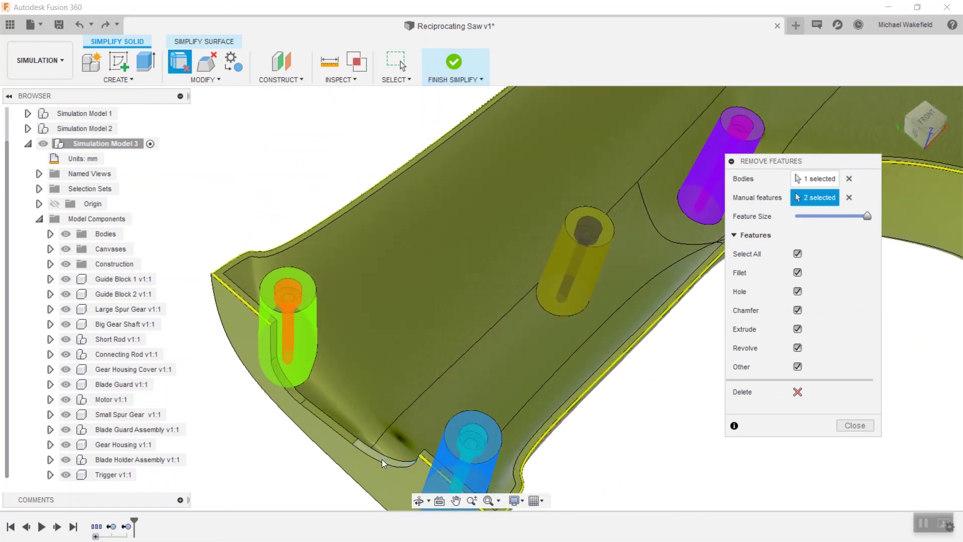
{"action": "scroll", "coordinate": [433, 398], "scroll_direction": "down", "scroll_amount": 3}
{"action": "scroll", "coordinate": [568, 396], "scroll_direction": "down", "scroll_amount": 5}
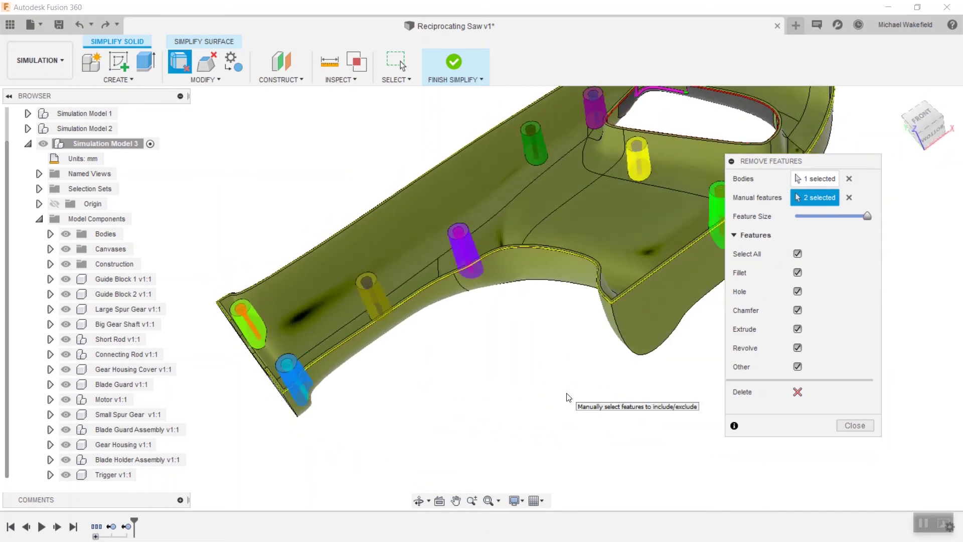
Delete all remaining marked features, including the screw bosses, from the housing half and finish Remove Features
{"action": "middle_click_drag", "start_coordinate": [571, 397], "coordinate": [754, 467], "text": "shift"}
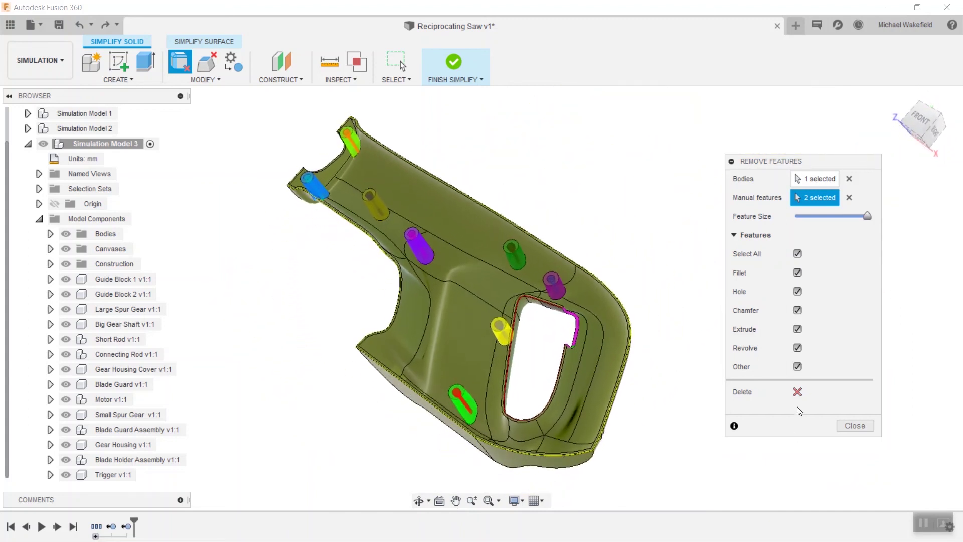
{"action": "left_click", "coordinate": [799, 392]}
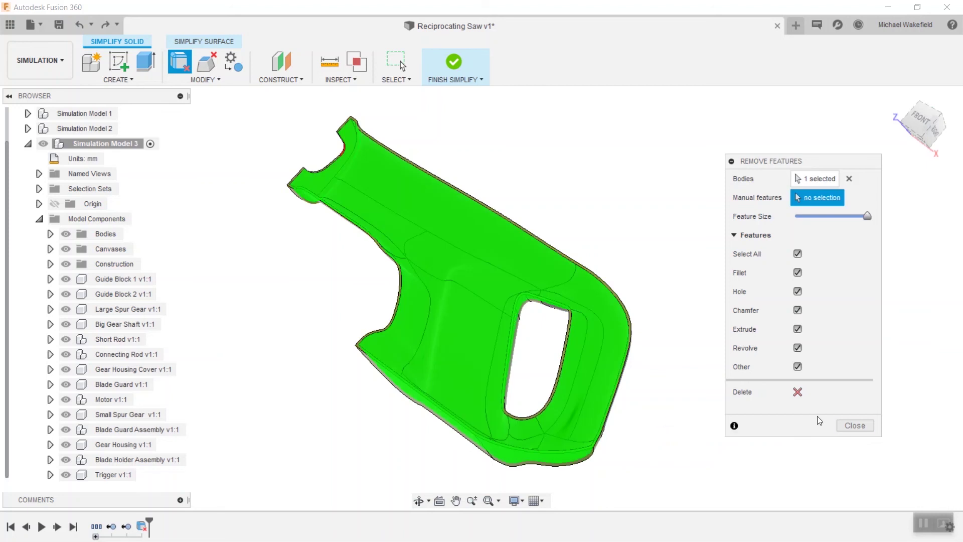
{"action": "left_click", "coordinate": [855, 428]}
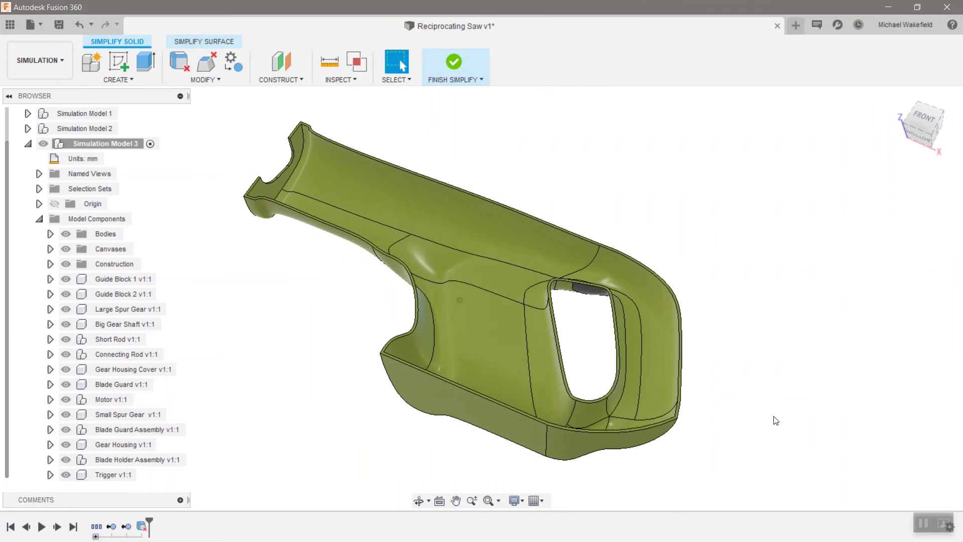
Finish simplifying to create a Static Stress study on the housing half, and return to the Design workspace
{"action": "left_click", "coordinate": [454, 62]}
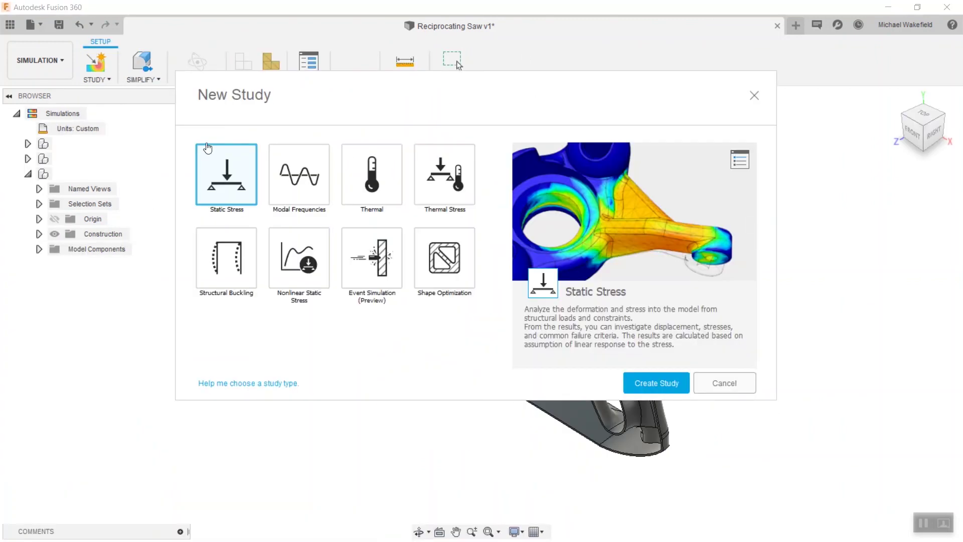
{"action": "left_click", "coordinate": [660, 384]}
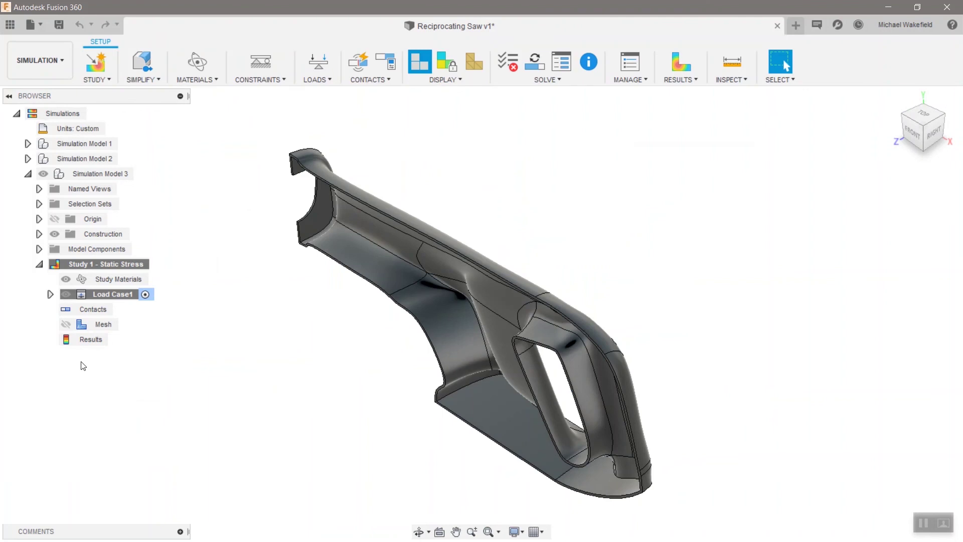
{"action": "left_click", "coordinate": [29, 59]}
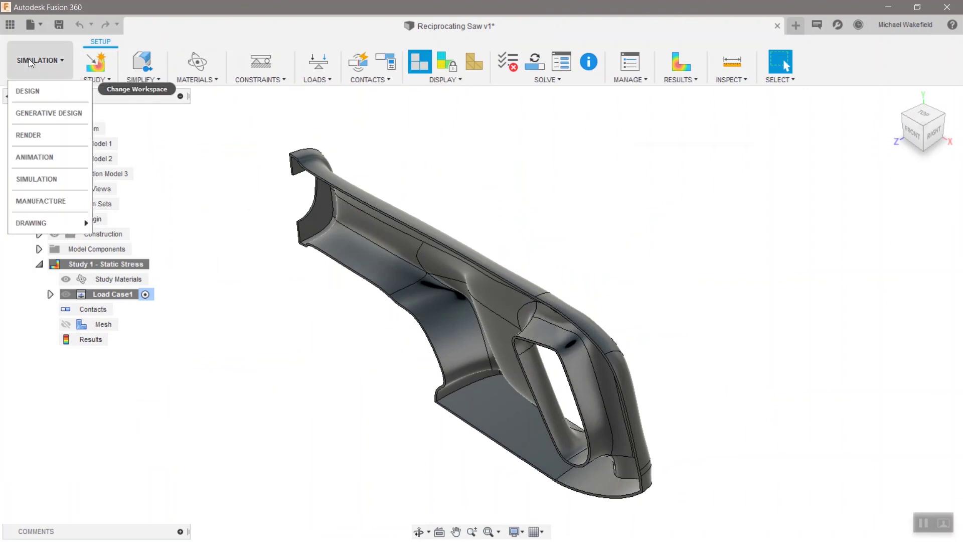
{"action": "left_click", "coordinate": [30, 92]}
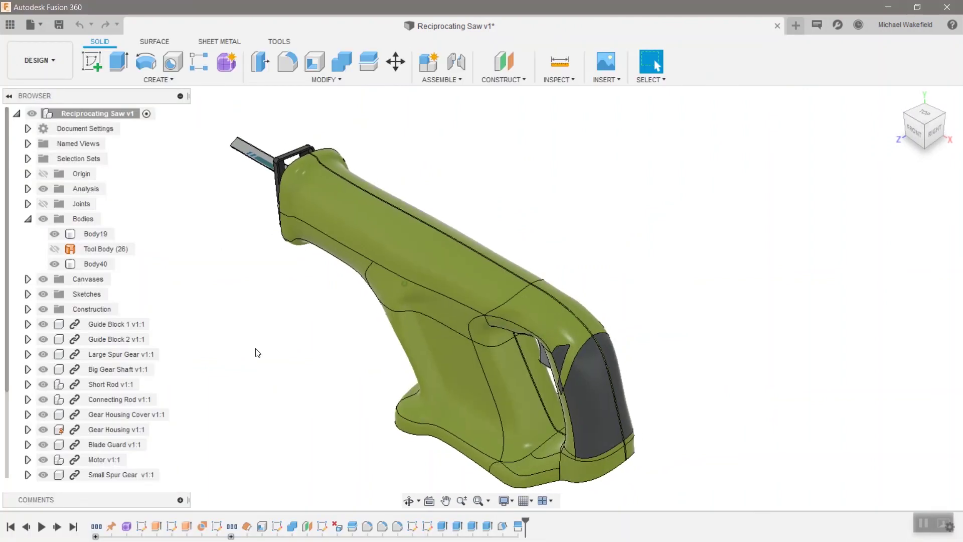